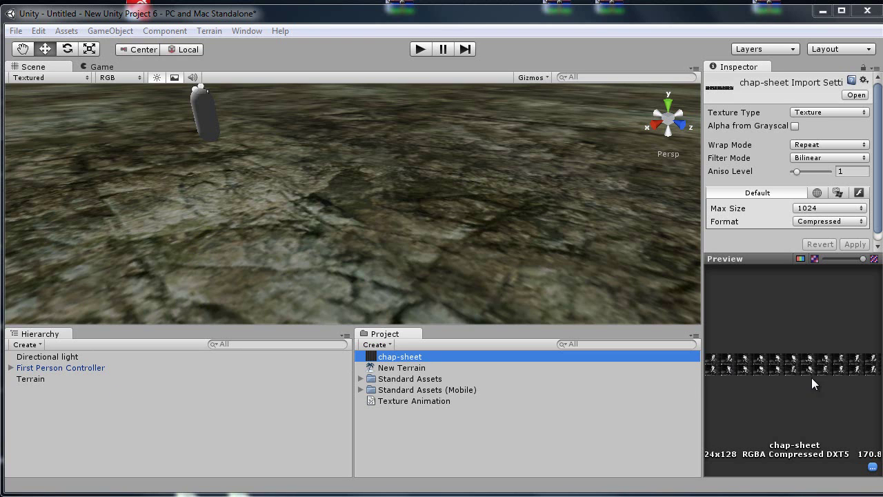
# Select the Texture Animation script to review its code for columns, rows and fps
pyautogui.click(405, 401)
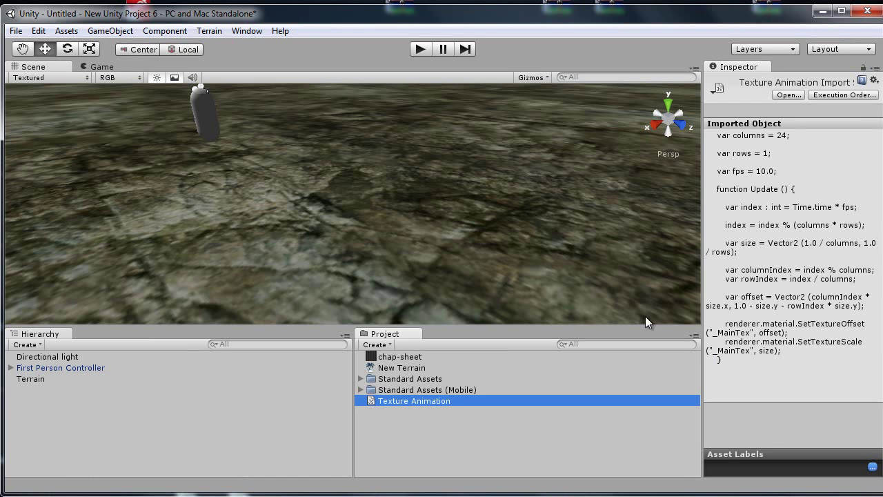
# Frame the Directional light, then frame and inspect the First Person Controller
pyautogui.doubleClick(66, 357)
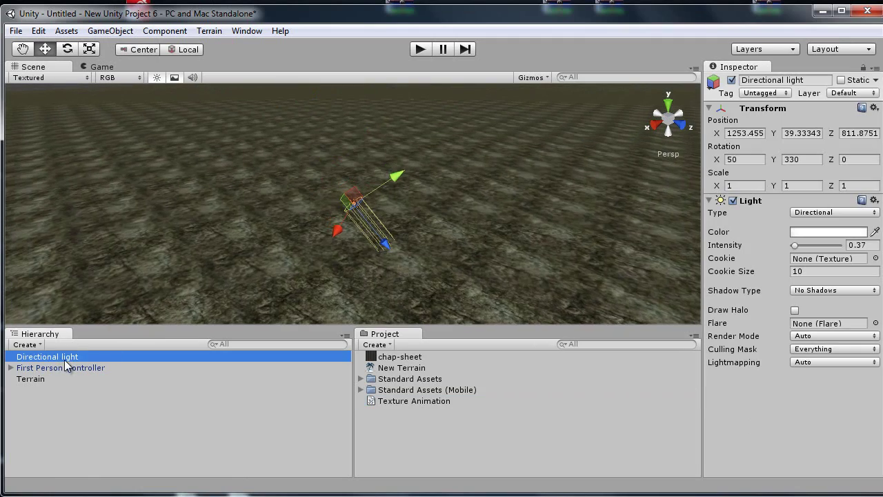
pyautogui.doubleClick(78, 370)
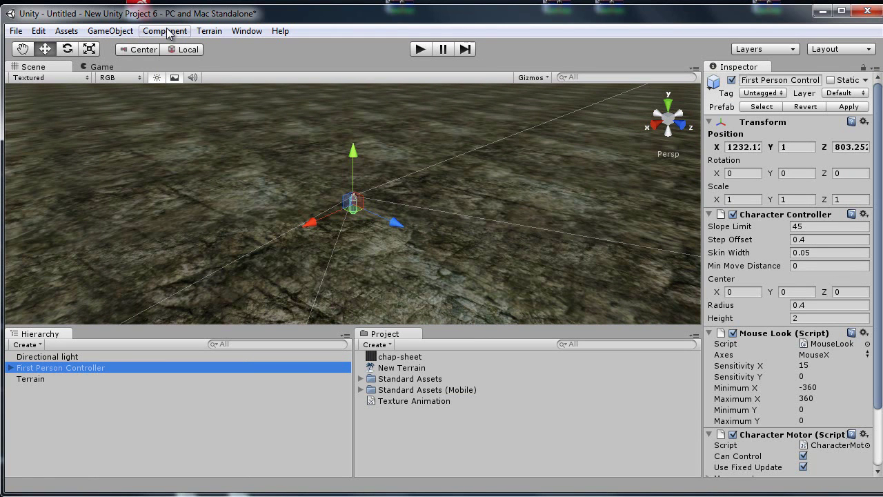
# Create a new Cube and move it forward along its depth axis
pyautogui.click(126, 36)
pyautogui.moveTo(130, 62)
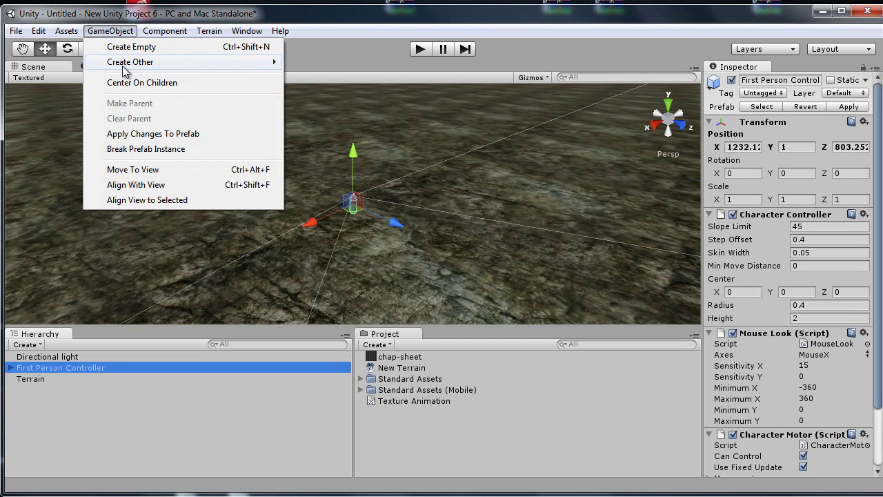
pyautogui.click(323, 210)
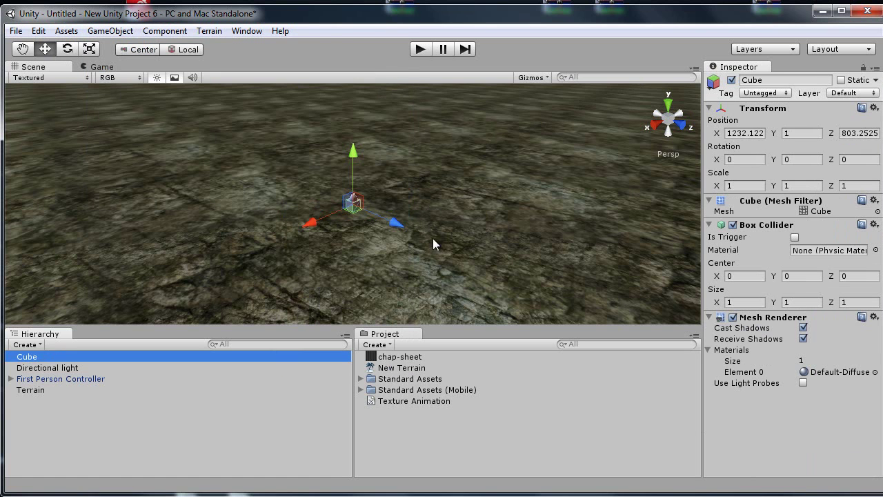
pyautogui.moveTo(390, 224); pyautogui.dragTo(459, 252)
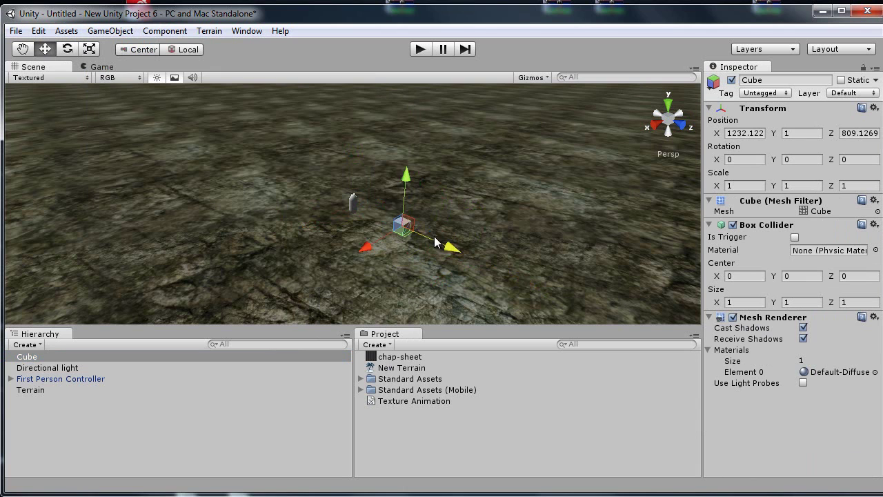
# Scale the cube to 5 on X, Y and Z and raise it above the ground
pyautogui.click(750, 190)
pyautogui.write('5')
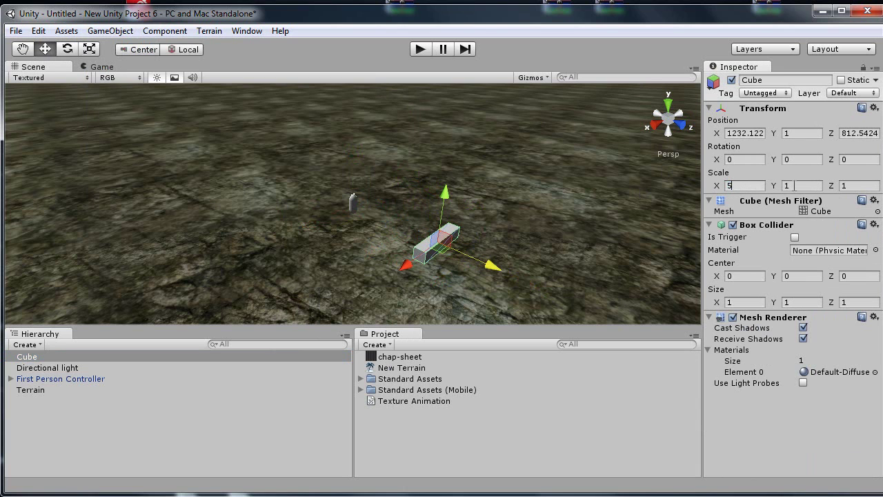
pyautogui.click(794, 186)
pyautogui.write('5')
pyautogui.click(856, 186)
pyautogui.write('5')
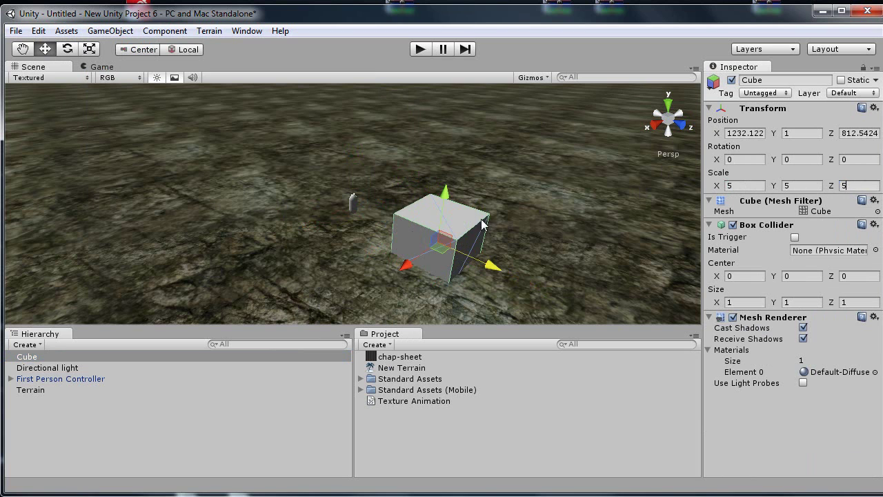
pyautogui.moveTo(447, 181)
pyautogui.mouseDown()
pyautogui.moveTo(499, 238)
pyautogui.moveTo(543, 252)
pyautogui.mouseUp()
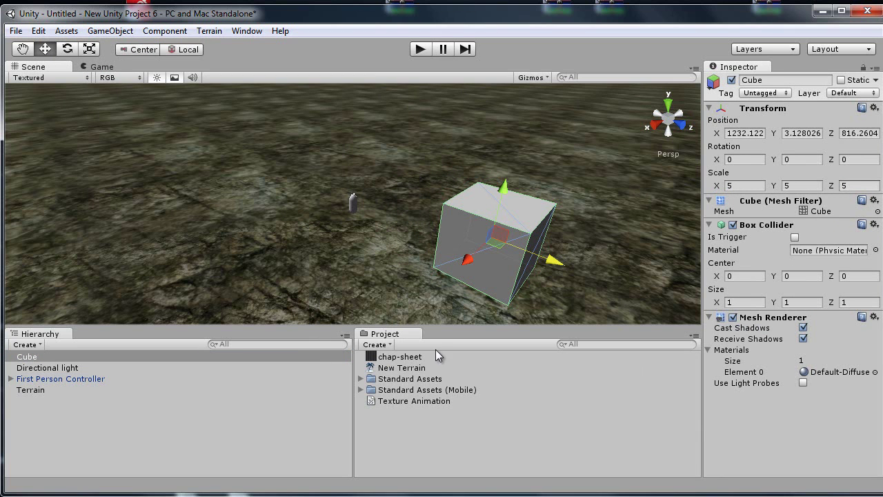
# Create a New Material in the Project panel with chap-sheet as its base texture
pyautogui.click(460, 428)
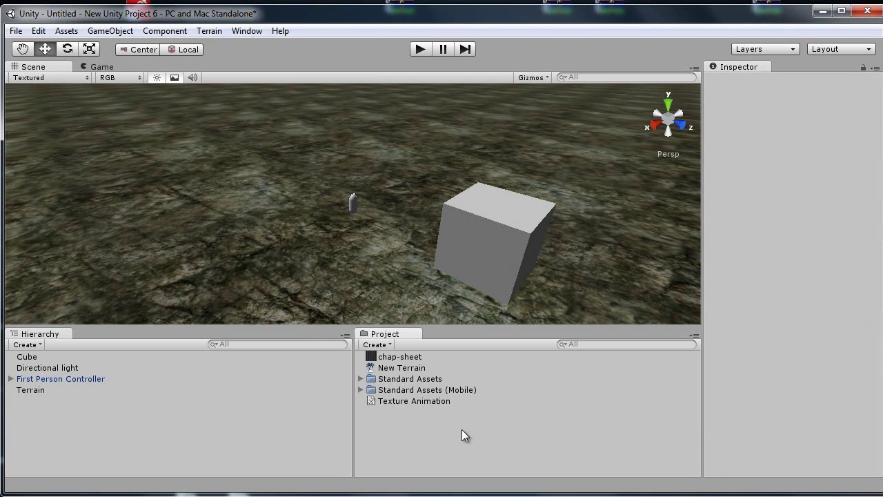
pyautogui.rightClick(461, 430)
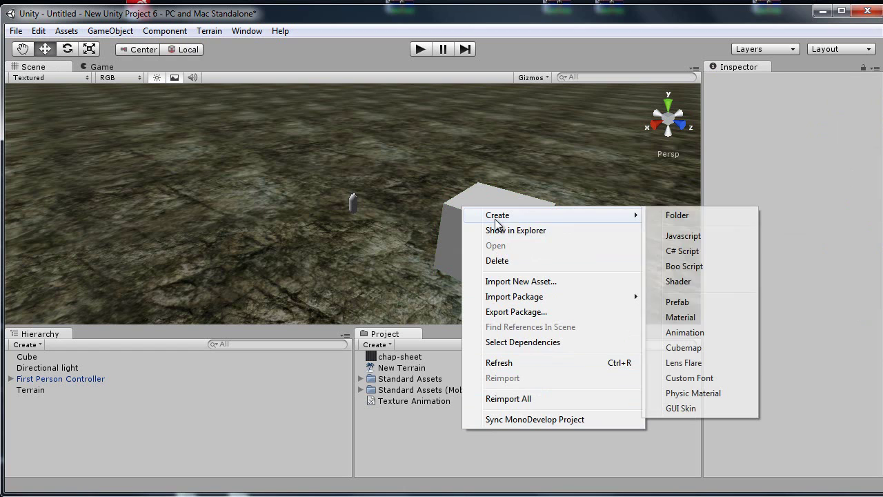
pyautogui.click(673, 316)
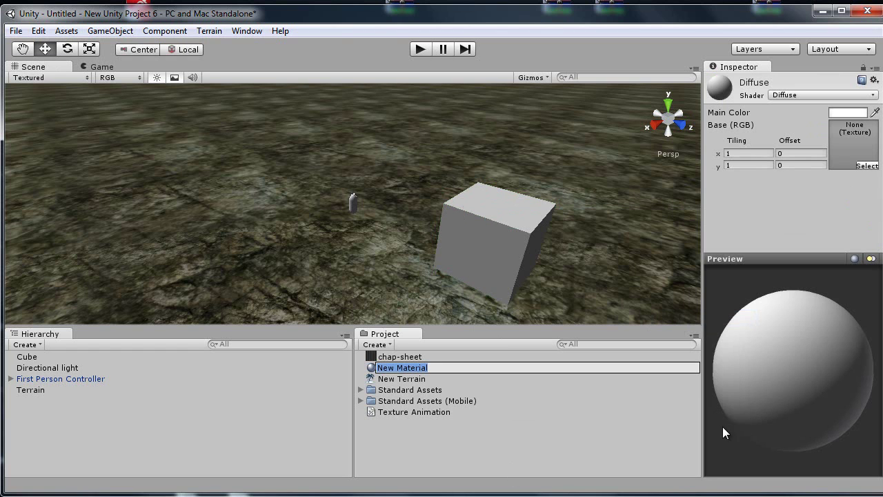
pyautogui.click(416, 357)
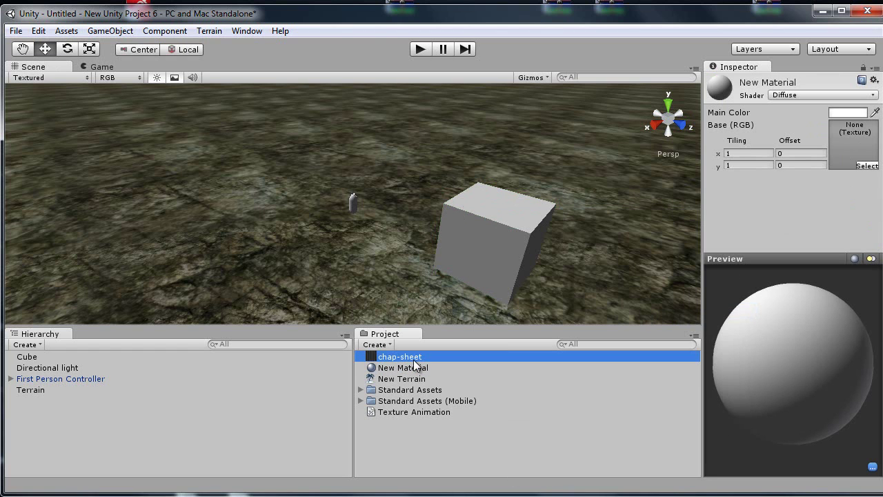
pyautogui.moveTo(414, 357); pyautogui.dragTo(854, 145)
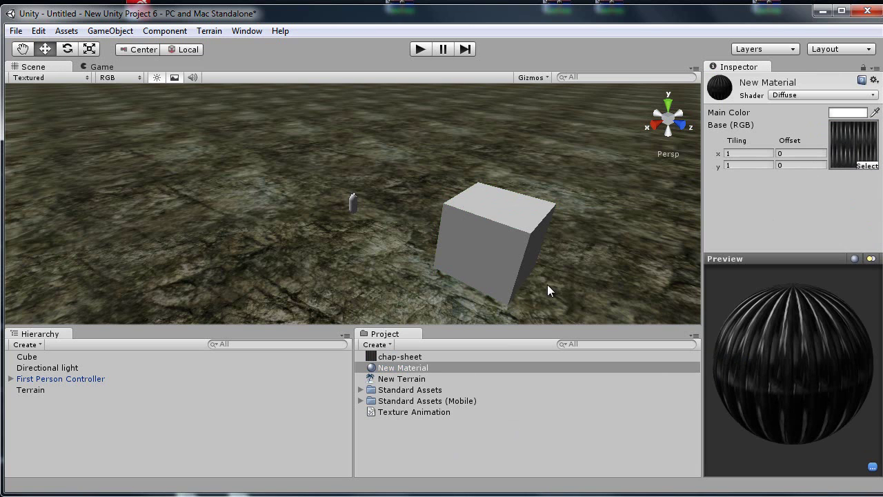
pyautogui.click(495, 249)
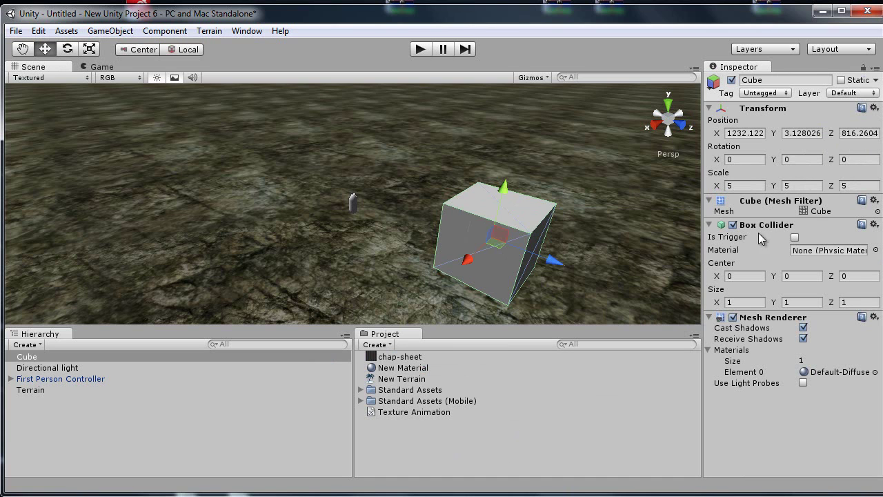
pyautogui.click(874, 226)
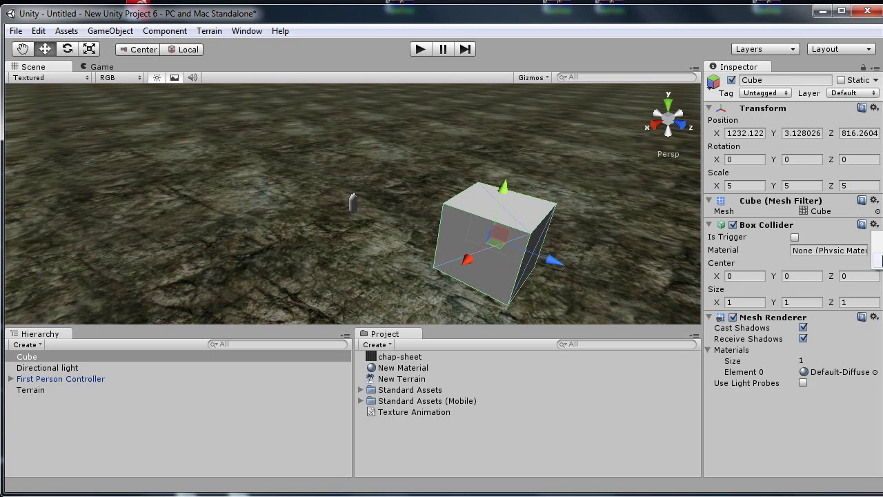
pyautogui.click(877, 260)
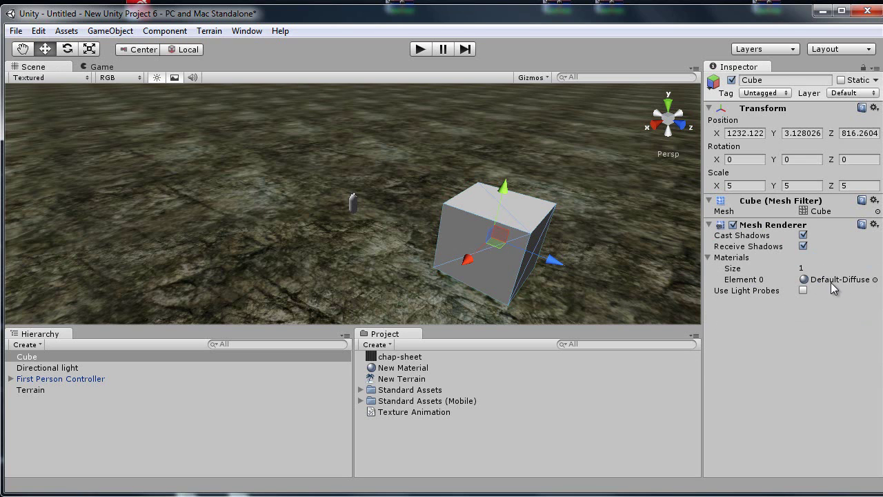
pyautogui.moveTo(402, 367); pyautogui.dragTo(833, 279)
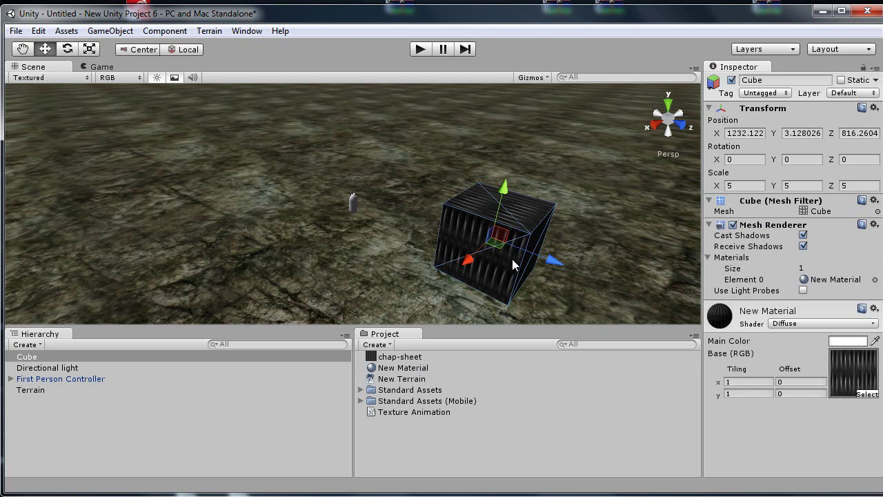
pyautogui.scroll(2, 512, 259)
pyautogui.scroll(1, 512, 259)
pyautogui.scroll(1, 512, 259)
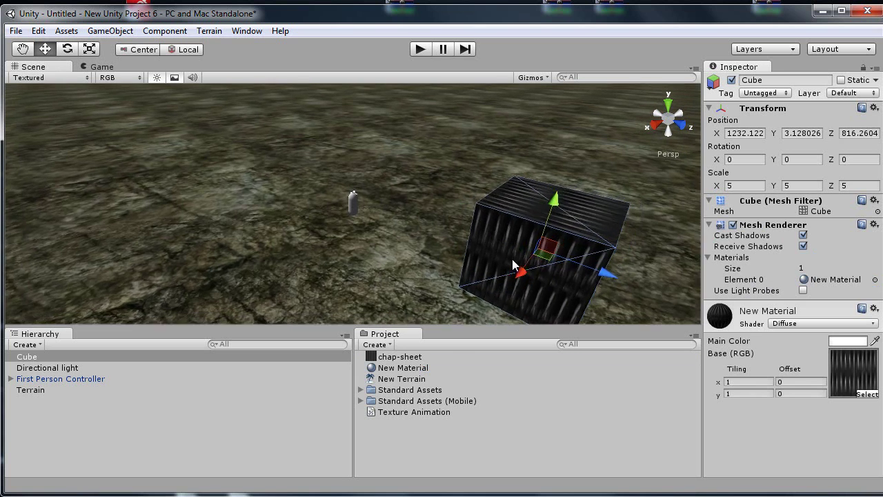
pyautogui.scroll(-1, 512, 260)
pyautogui.scroll(-1, 512, 258)
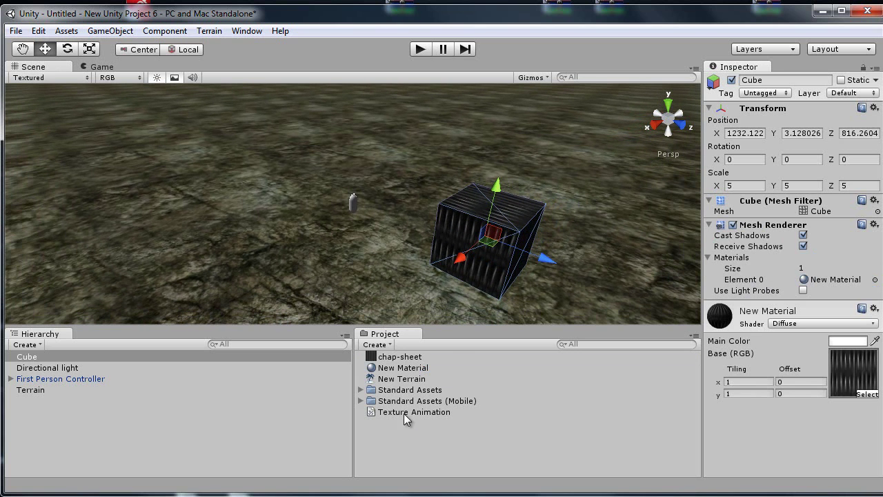
# Attach Texture Animation to the Cube with Columns 11, Rows 2 and Fps 10
pyautogui.moveTo(408, 414); pyautogui.dragTo(758, 426)
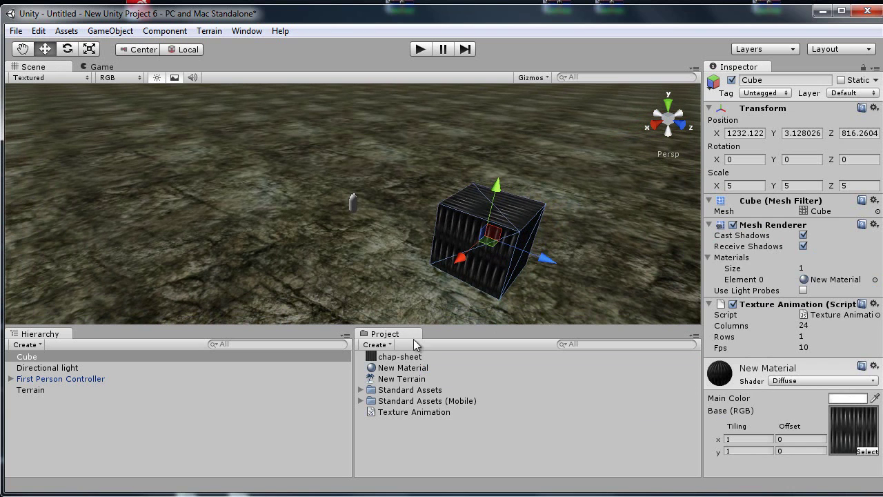
pyautogui.click(397, 358)
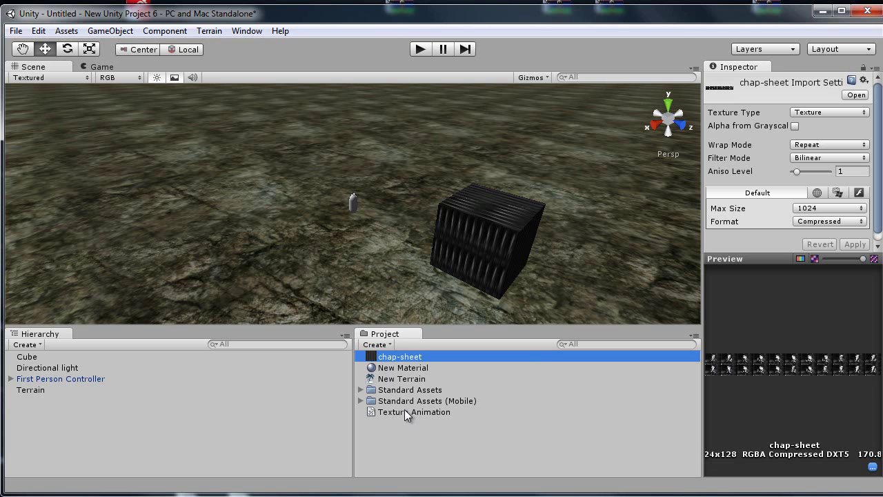
pyautogui.click(30, 358)
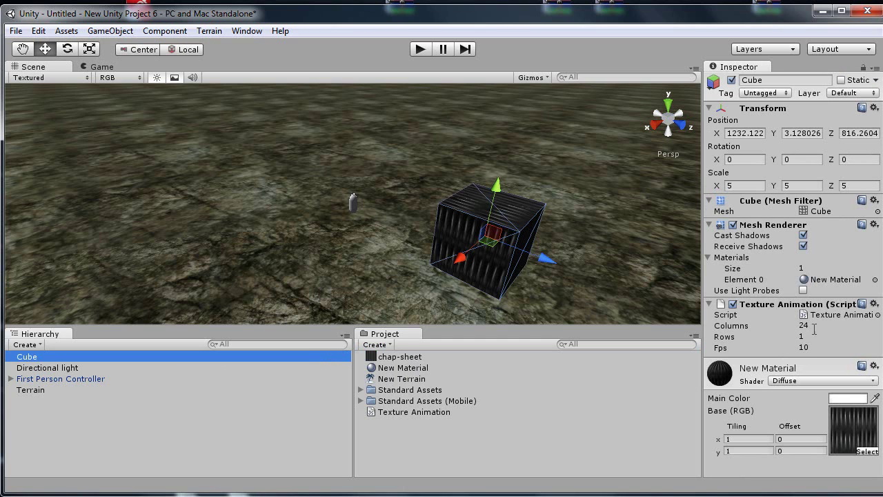
pyautogui.click(809, 327)
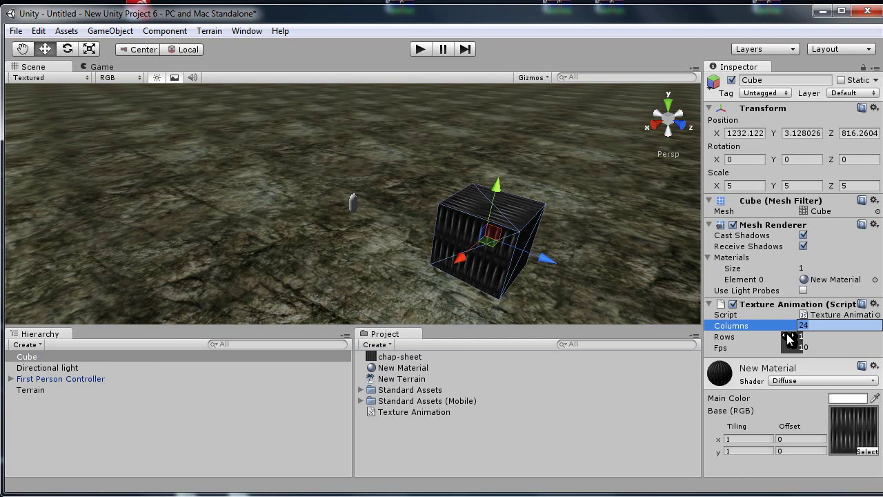
pyautogui.write('11')
pyautogui.press('Tab')
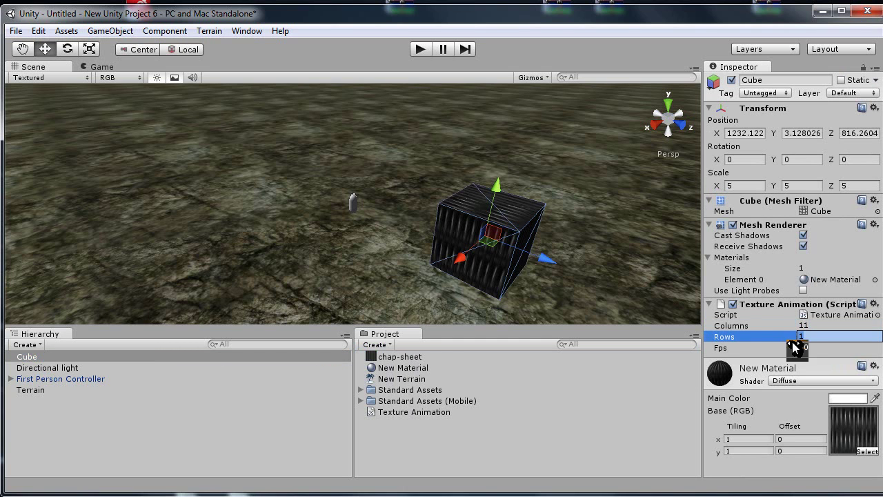
pyautogui.write('2')
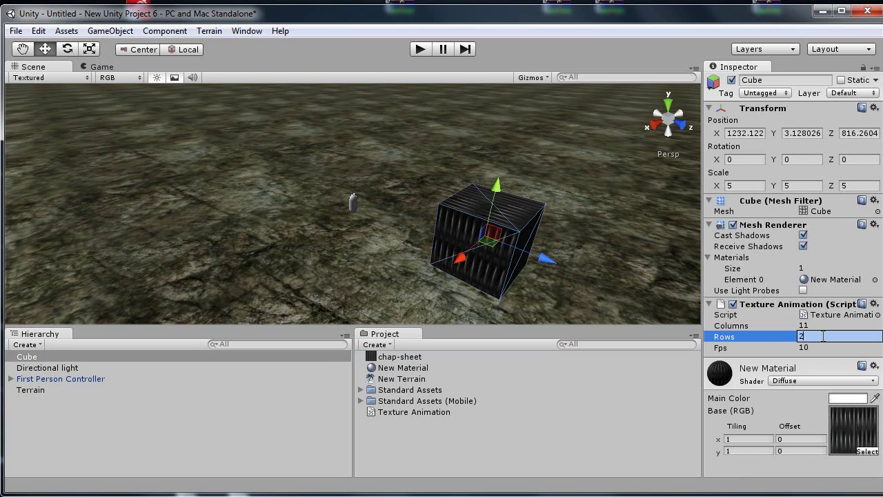
pyautogui.click(812, 347)
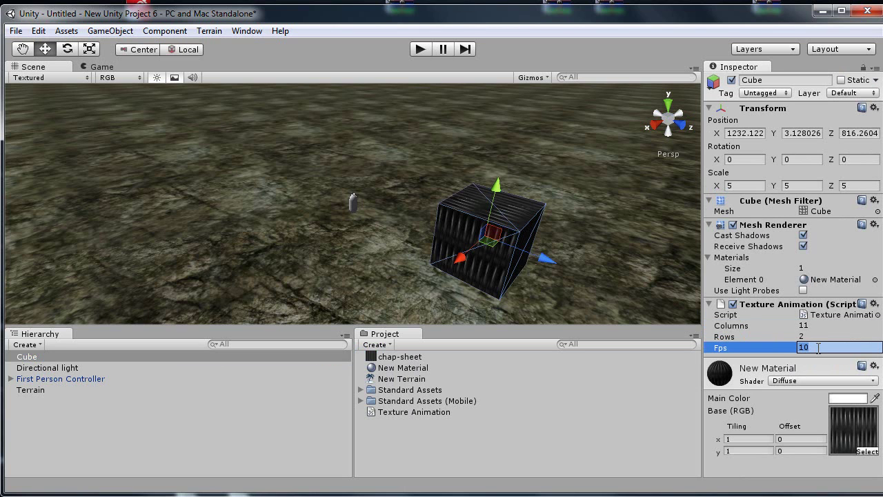
pyautogui.press('Return')
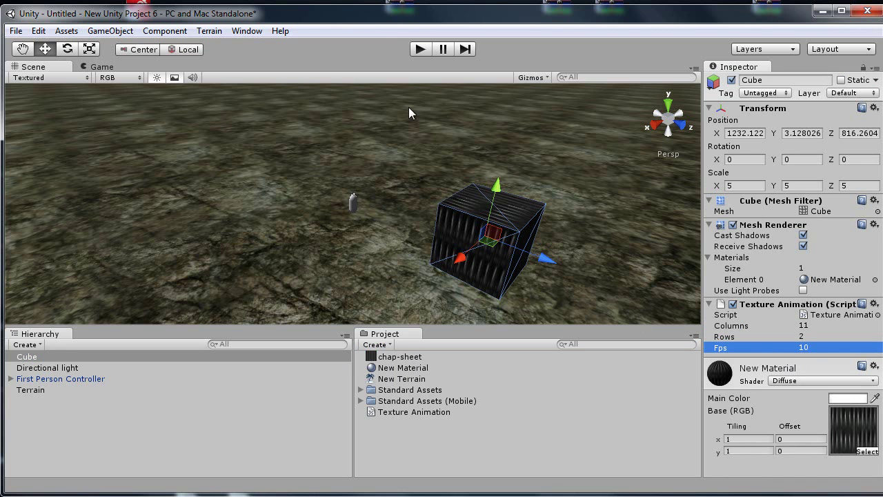
pyautogui.click(418, 51)
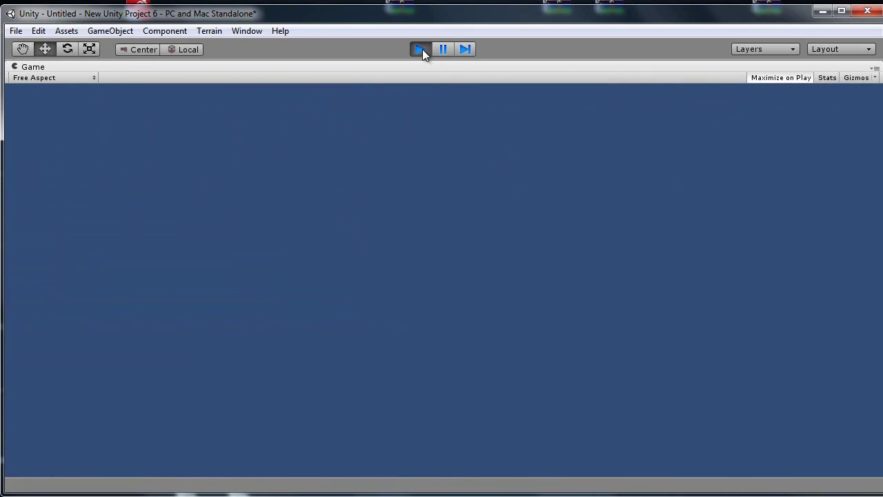
pyautogui.click(422, 49)
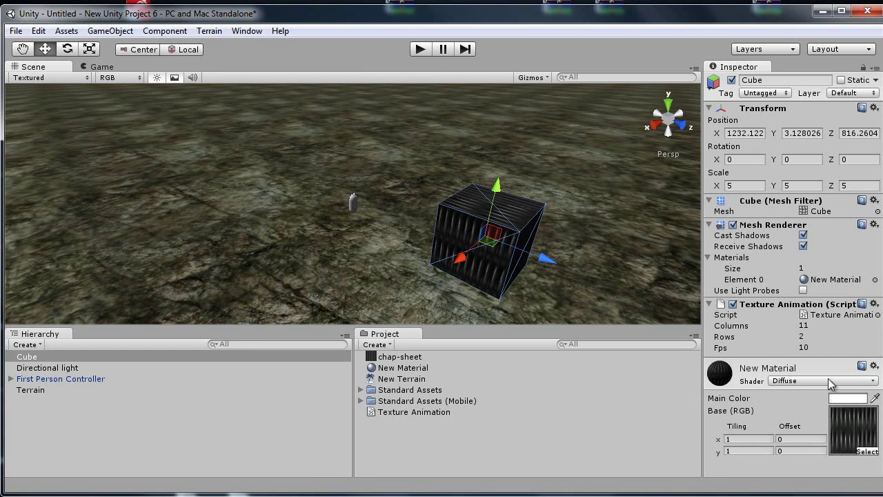
# Switch New Material's shader to Self-Illumin/Specular
pyautogui.click(875, 384)
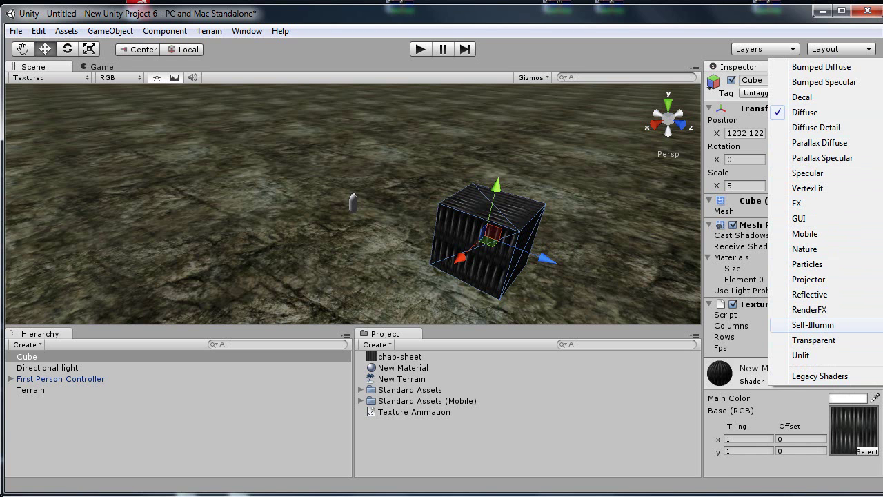
pyautogui.click(882, 400)
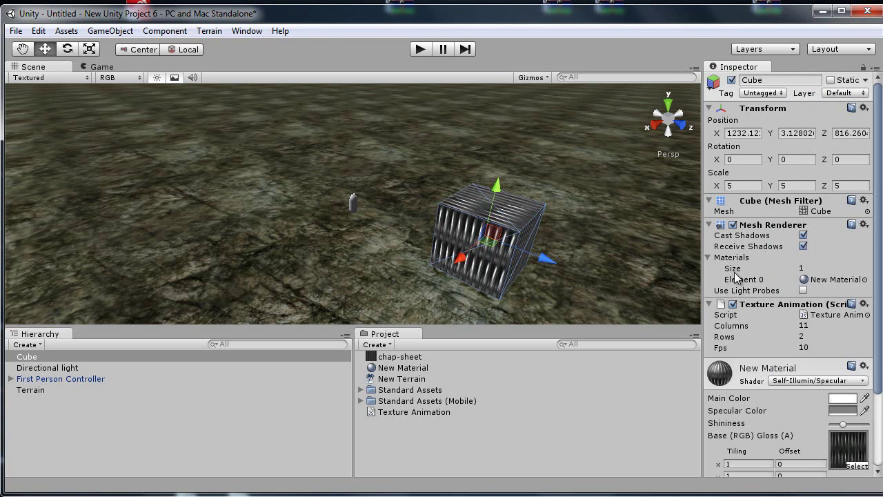
pyautogui.click(421, 52)
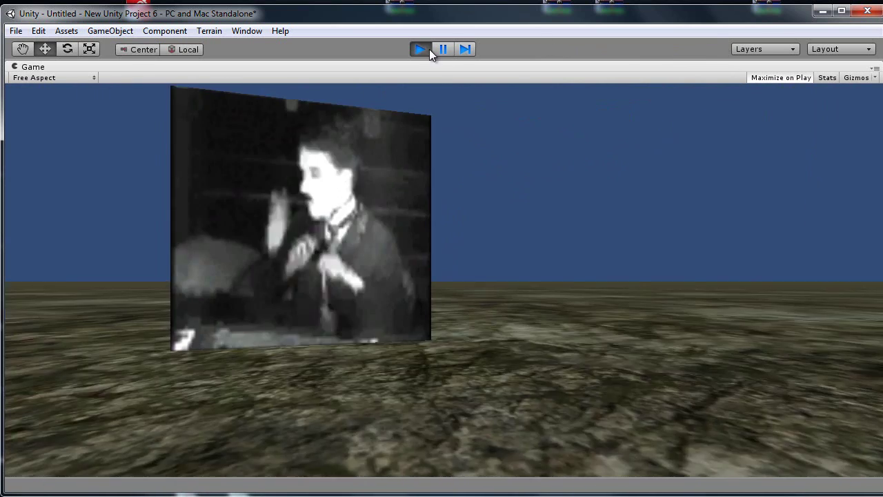
pyautogui.click(426, 48)
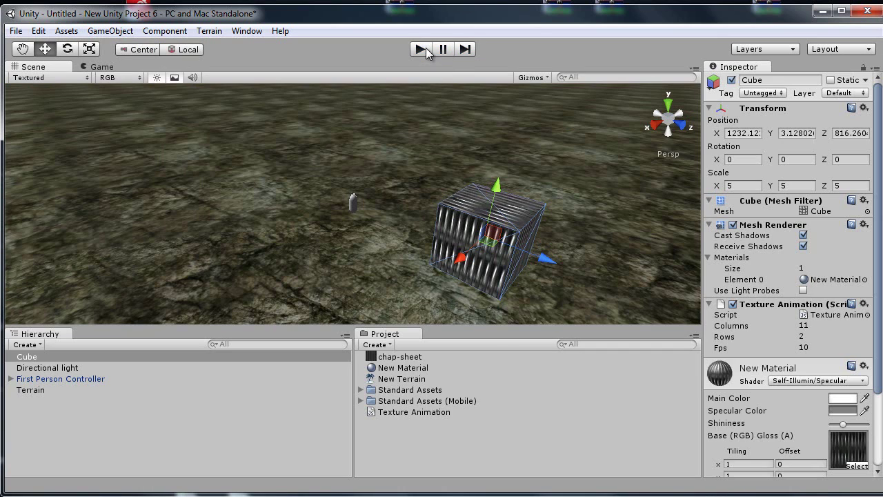